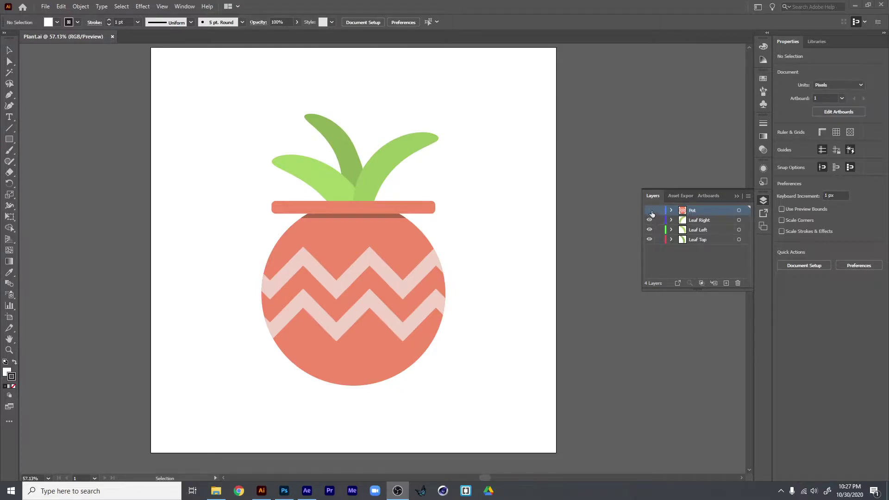
# Toggle the visibility of the Pot, Leaf Right, Leaf Left and Leaf Top layers to examine what each contains.
pyautogui.click(650, 210)
pyautogui.click(650, 210)
pyautogui.click(650, 220)
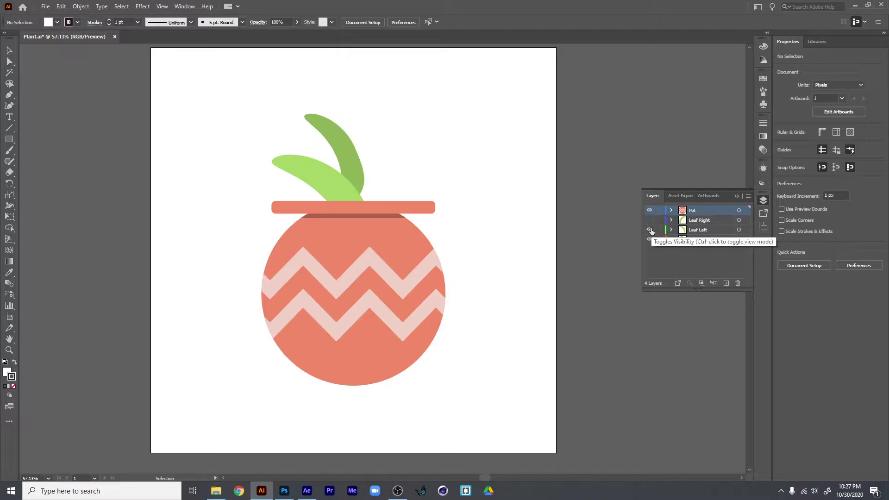
pyautogui.click(650, 229)
pyautogui.click(650, 239)
pyautogui.click(650, 239)
pyautogui.click(649, 230)
pyautogui.click(650, 220)
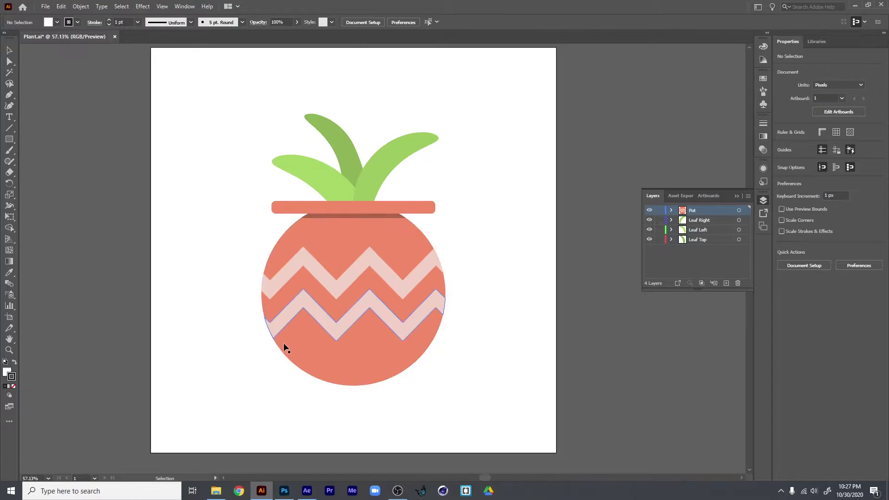
# Switch to After Effects and choose the Plant Illustrator file for import.
pyautogui.click(304, 492)
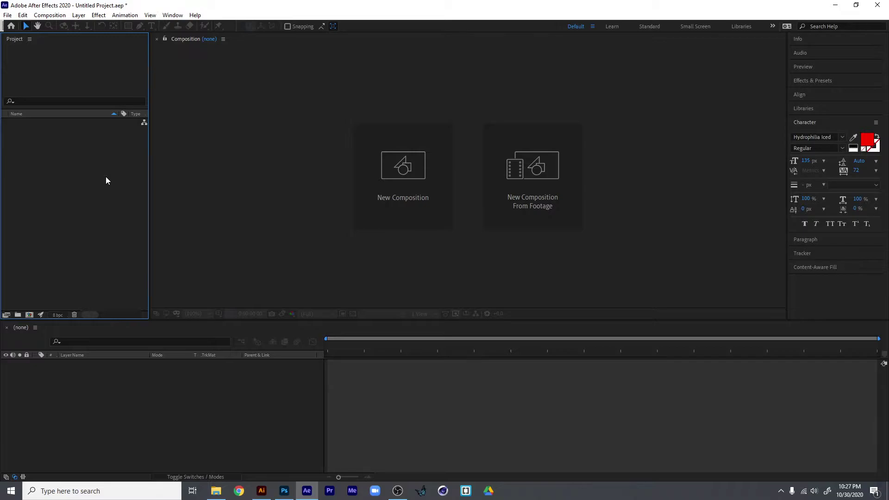
pyautogui.click(7, 15)
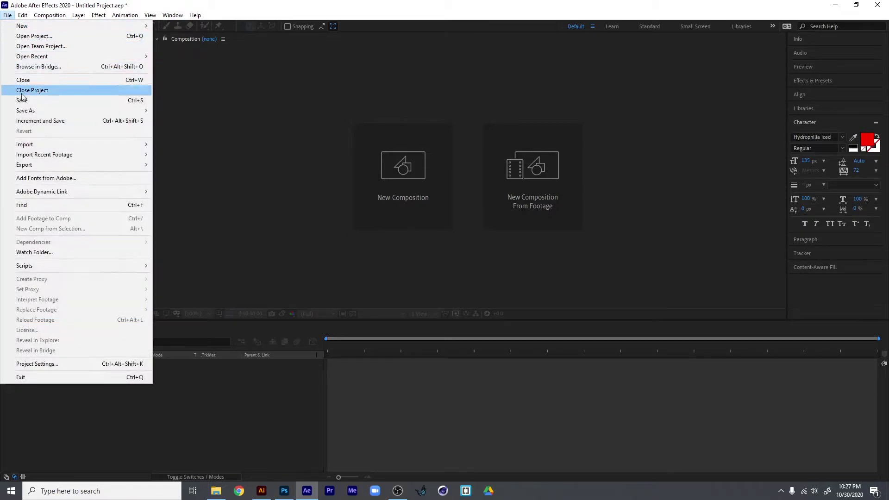
pyautogui.moveTo(139, 144)
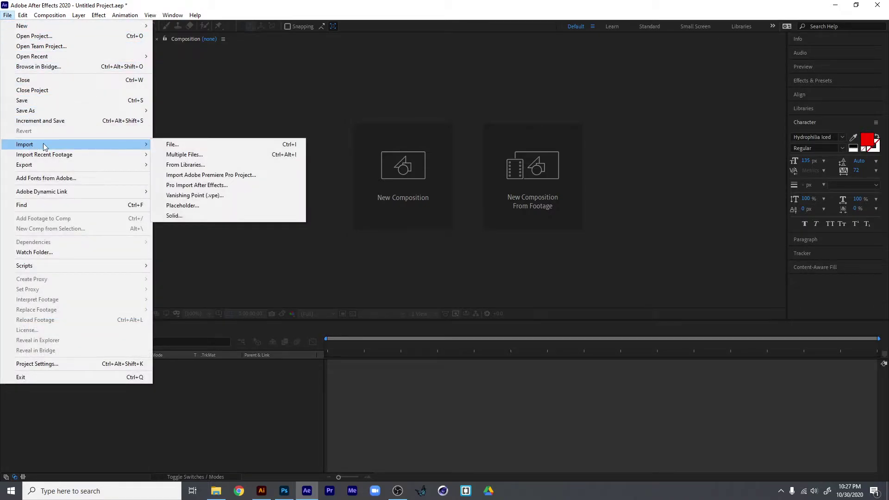
pyautogui.click(177, 145)
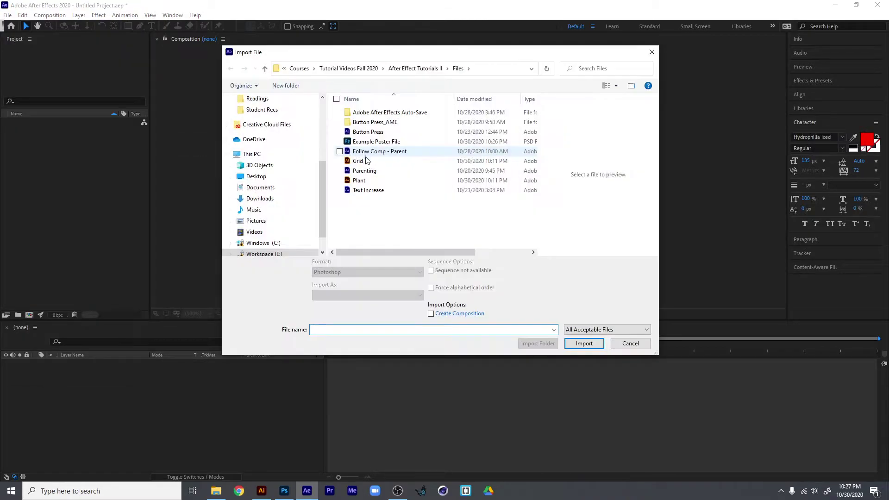
pyautogui.click(361, 180)
pyautogui.click(584, 344)
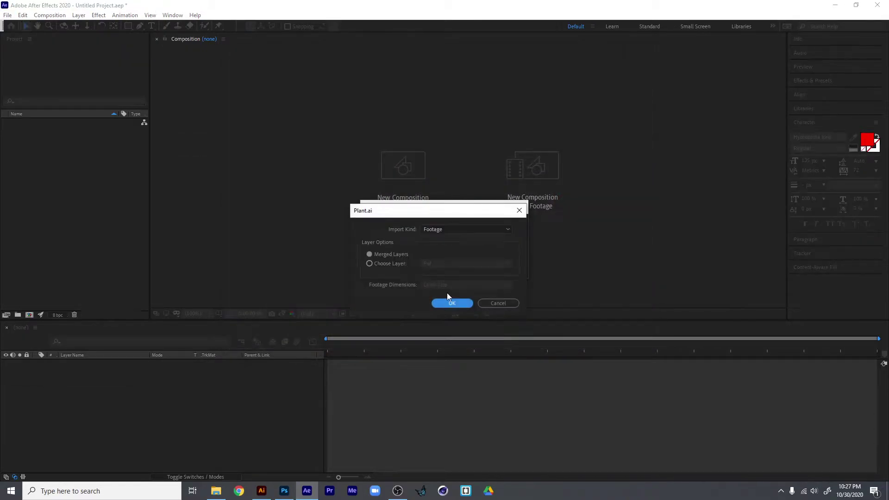
# Import Plant.ai as a Composition with Layer Size footage dimensions and open the Plant composition.
pyautogui.click(443, 231)
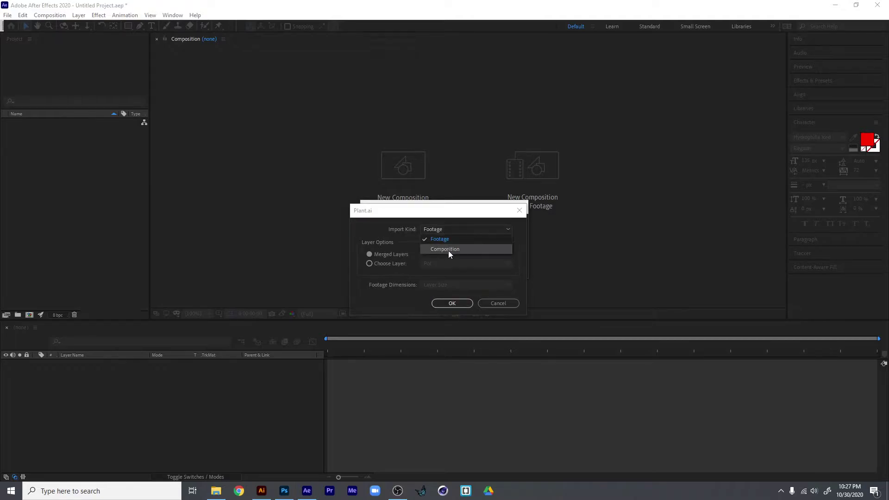
pyautogui.click(448, 251)
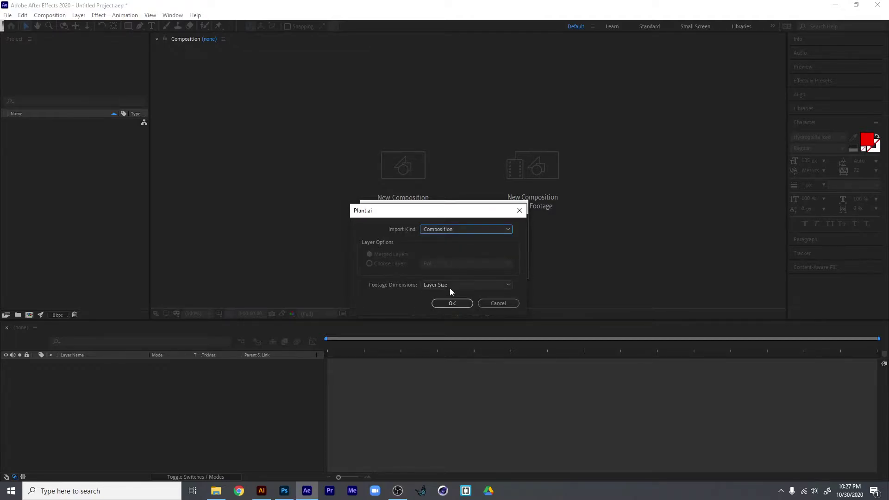
pyautogui.click(450, 285)
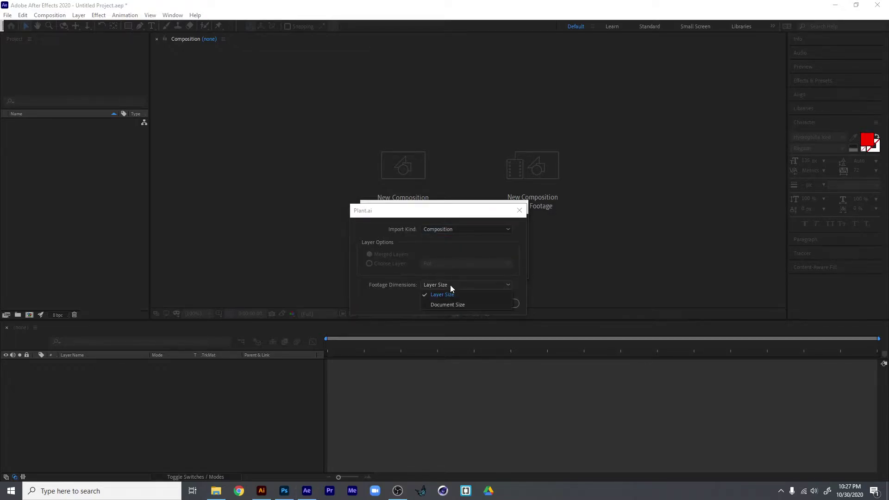
pyautogui.click(451, 295)
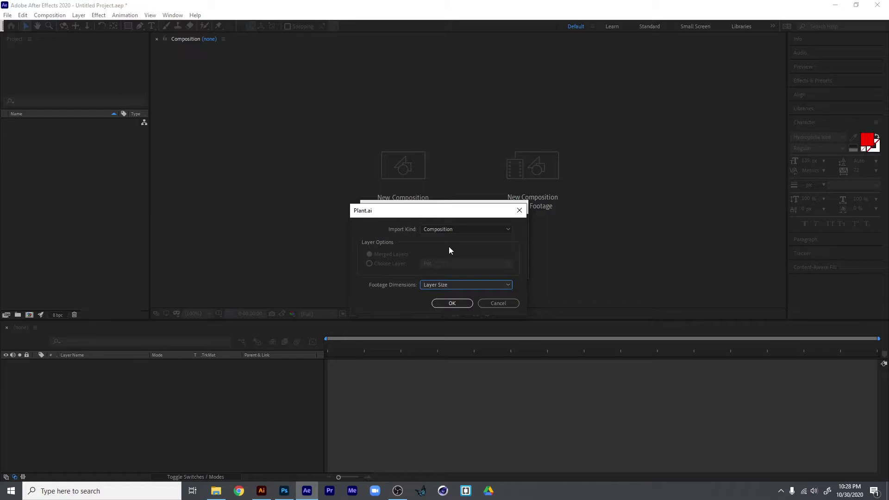
pyautogui.click(452, 303)
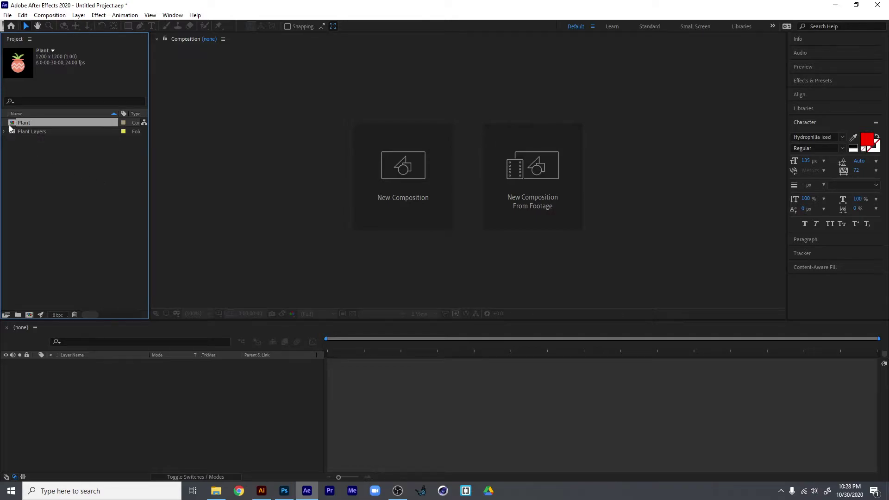
pyautogui.doubleClick(15, 124)
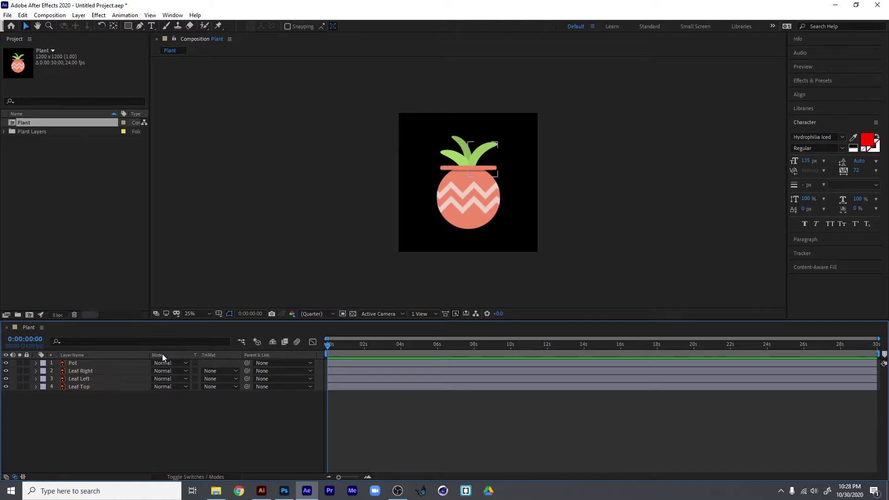
# Parent the Leaf Right, Leaf Left and Leaf Top layers to the Pot layer and test the link by moving the pot.
pyautogui.click(466, 201)
pyautogui.moveTo(473, 204)
pyautogui.mouseDown()
pyautogui.moveTo(462, 213)
pyautogui.moveTo(477, 224)
pyautogui.moveTo(485, 210)
pyautogui.mouseUp()
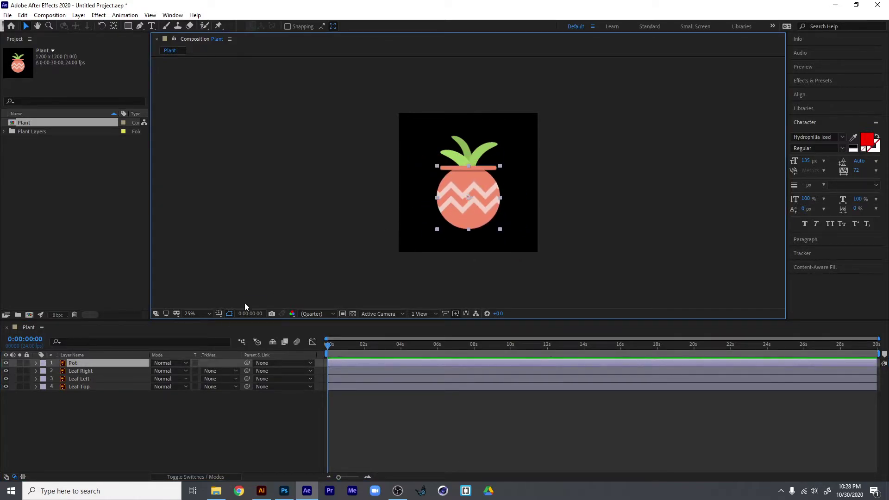
pyautogui.click(81, 375)
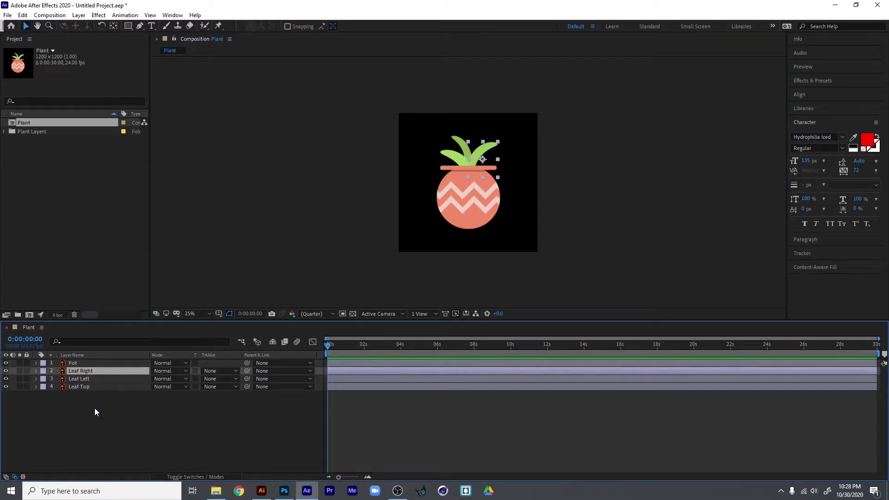
pyautogui.keyDown('shift'); pyautogui.click(78, 388); pyautogui.keyUp('shift')
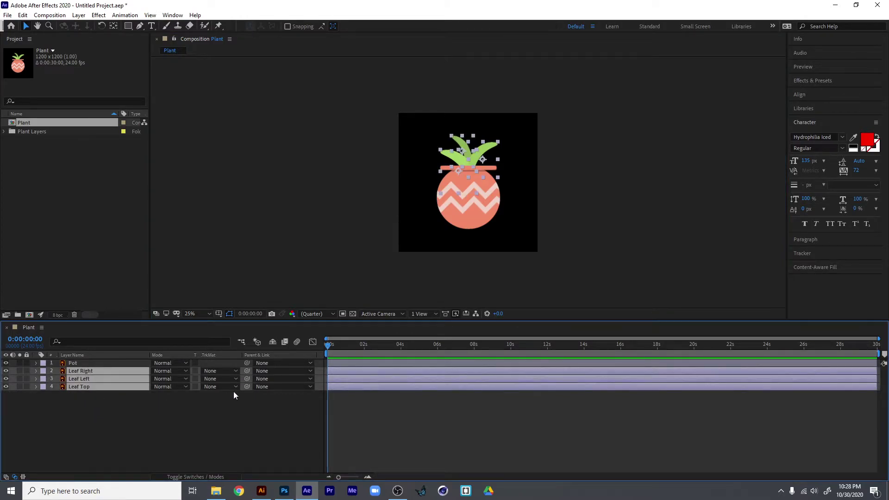
pyautogui.moveTo(246, 370); pyautogui.dragTo(95, 361)
pyautogui.click(447, 291)
pyautogui.moveTo(472, 214)
pyautogui.mouseDown()
pyautogui.moveTo(464, 231)
pyautogui.moveTo(487, 208)
pyautogui.moveTo(469, 214)
pyautogui.mouseUp()
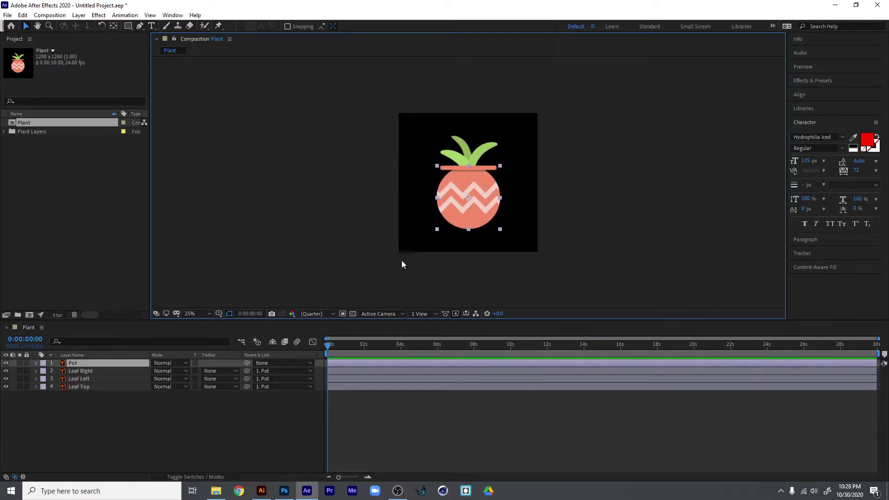
# Show the Rotation property of the Leaf Right layer and try rotating the leaf about its default anchor point.
pyautogui.click(84, 371)
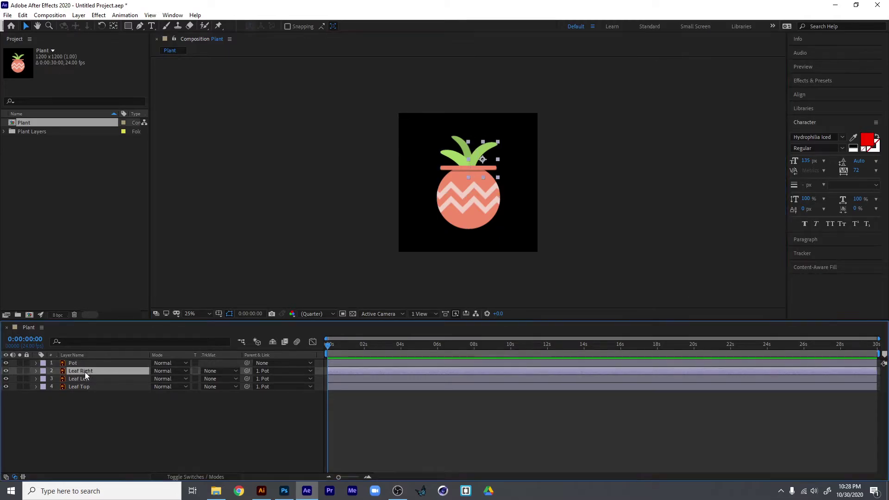
pyautogui.press('/')
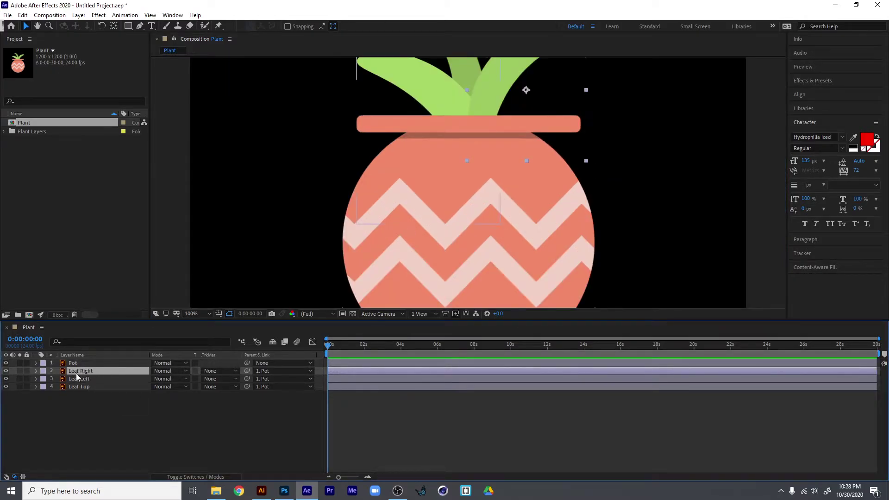
pyautogui.moveTo(524, 90); pyautogui.dragTo(493, 171)
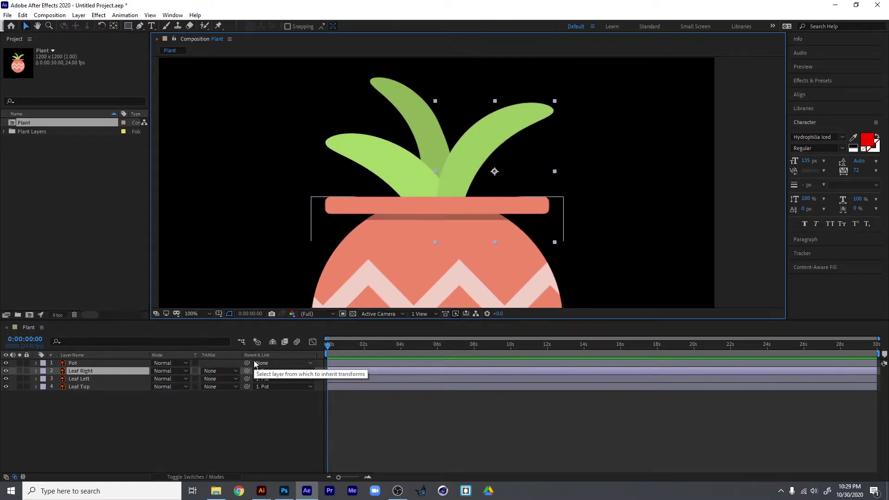
pyautogui.press('r')
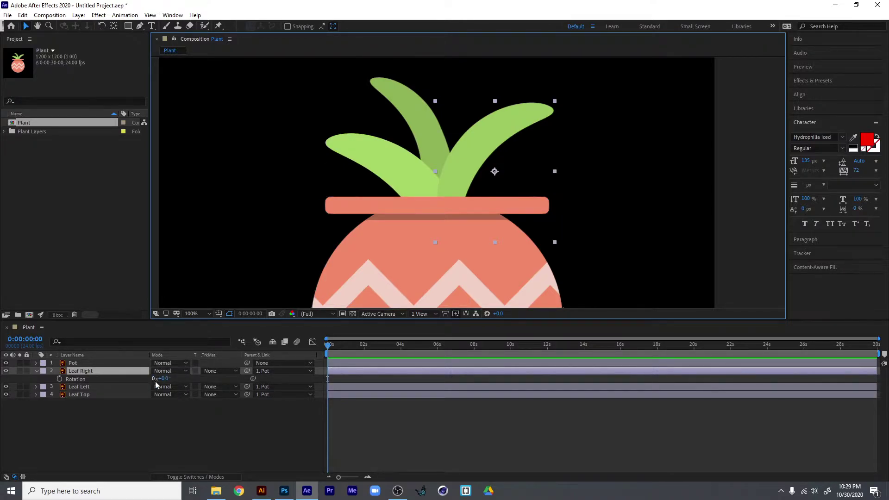
pyautogui.moveTo(162, 379)
pyautogui.mouseDown()
pyautogui.moveTo(186, 379)
pyautogui.moveTo(130, 380)
pyautogui.moveTo(149, 379)
pyautogui.mouseUp()
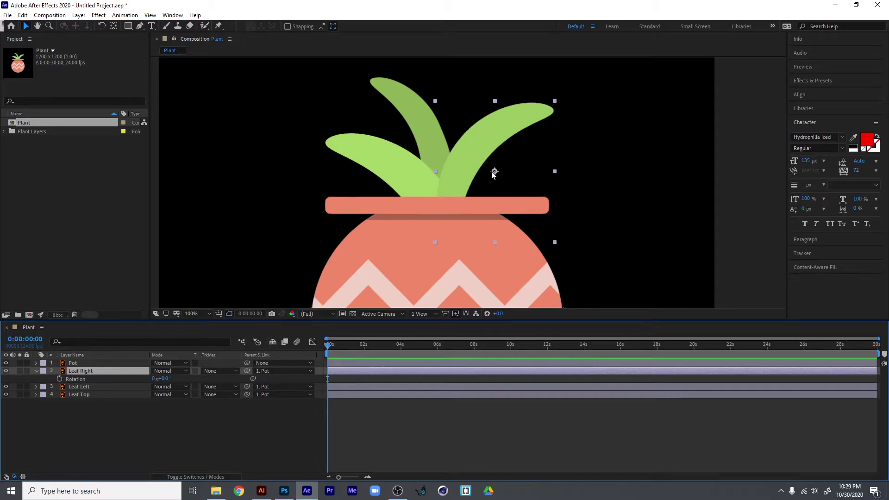
# Move the anchor points of Leaf Right, Leaf Left and Leaf Top to the leaf bases near the pot's rim.
pyautogui.click(114, 26)
pyautogui.moveTo(495, 172); pyautogui.dragTo(451, 199)
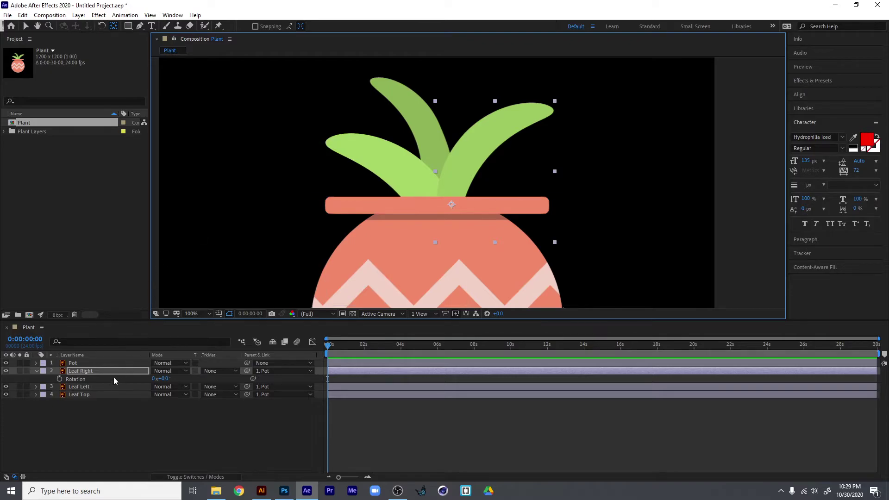
pyautogui.click(107, 388)
pyautogui.moveTo(399, 217); pyautogui.dragTo(432, 199)
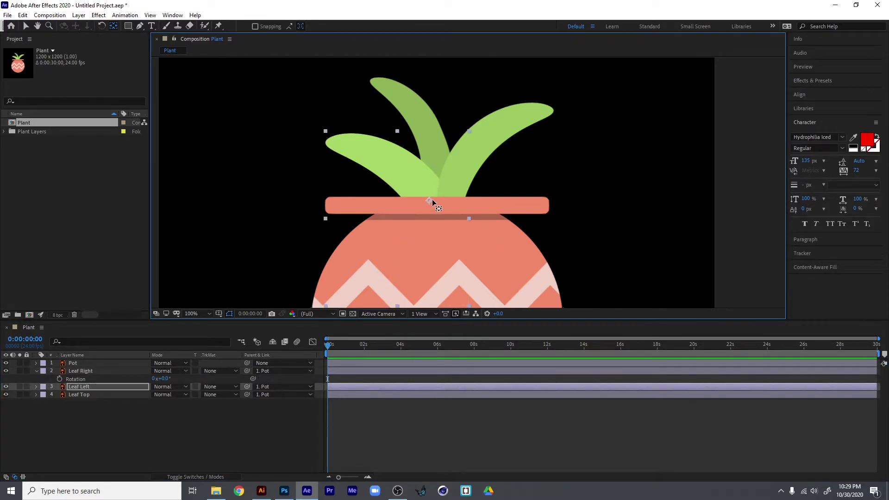
pyautogui.click(77, 395)
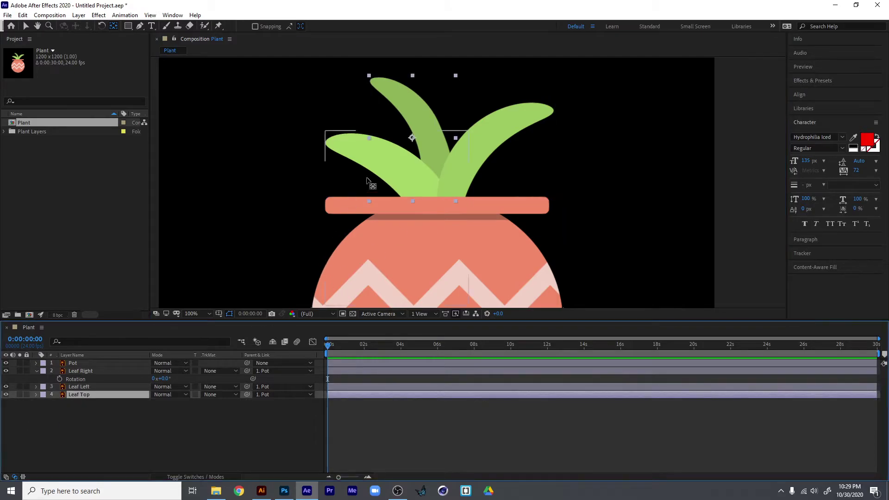
pyautogui.moveTo(412, 137); pyautogui.dragTo(438, 188)
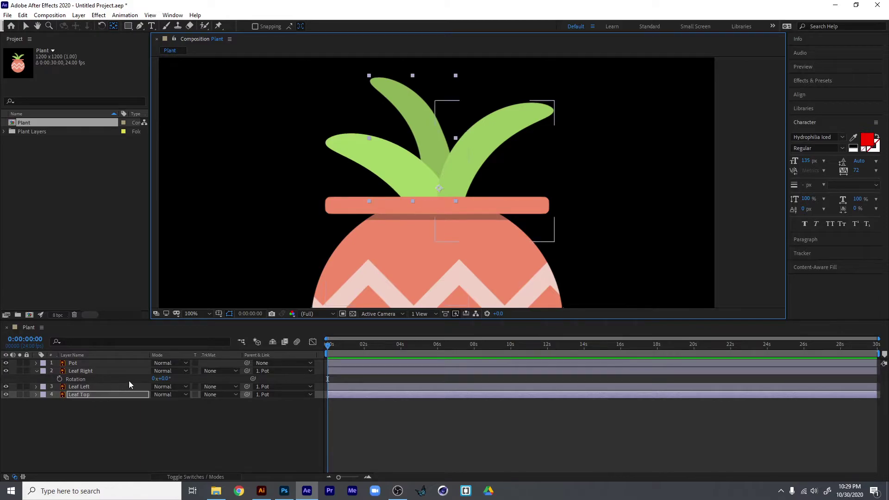
# Show Rotation for Leaf Top and Leaf Left, and set Leaf Right to 7°, Leaf Left to -2° and Leaf Top to 2°.
pyautogui.press('r')
pyautogui.click(117, 389)
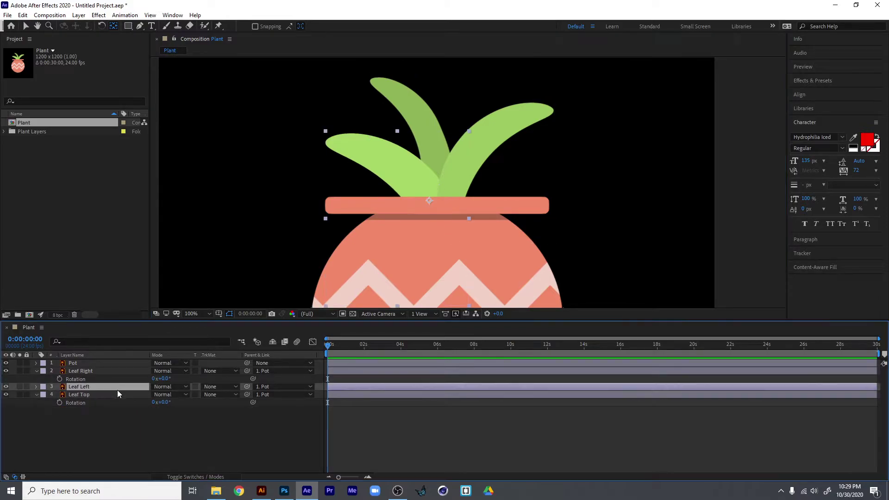
pyautogui.press('r')
pyautogui.click(119, 403)
pyautogui.moveTo(159, 410); pyautogui.dragTo(168, 378)
pyautogui.click(138, 390)
pyautogui.click(119, 372)
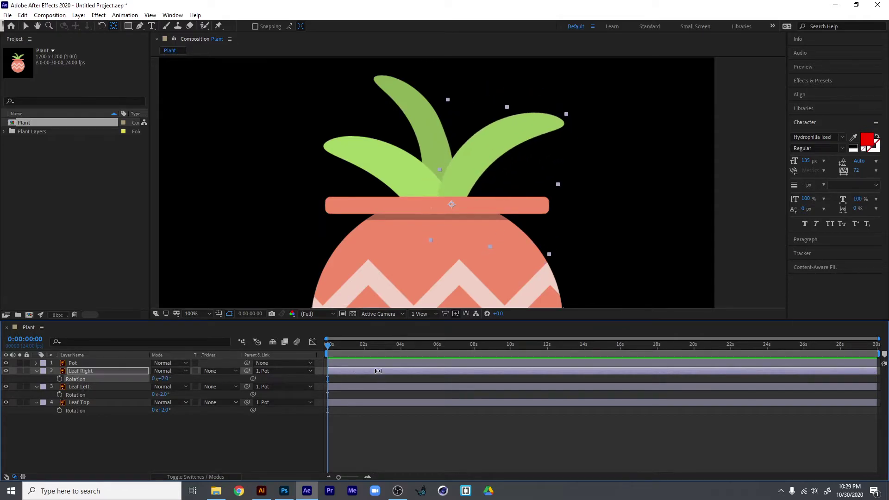
# Keyframe the Rotation of Leaf Right at 0:00:00:00 and set it to 22° at 0:00:00:16.
pyautogui.scroll(-2, 470, 215)
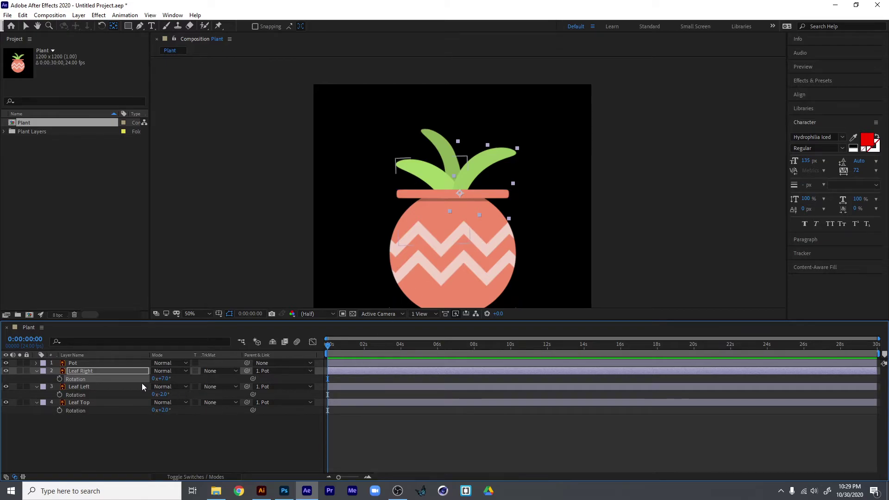
pyautogui.click(60, 379)
pyautogui.click(340, 351)
pyautogui.moveTo(340, 351); pyautogui.dragTo(341, 351)
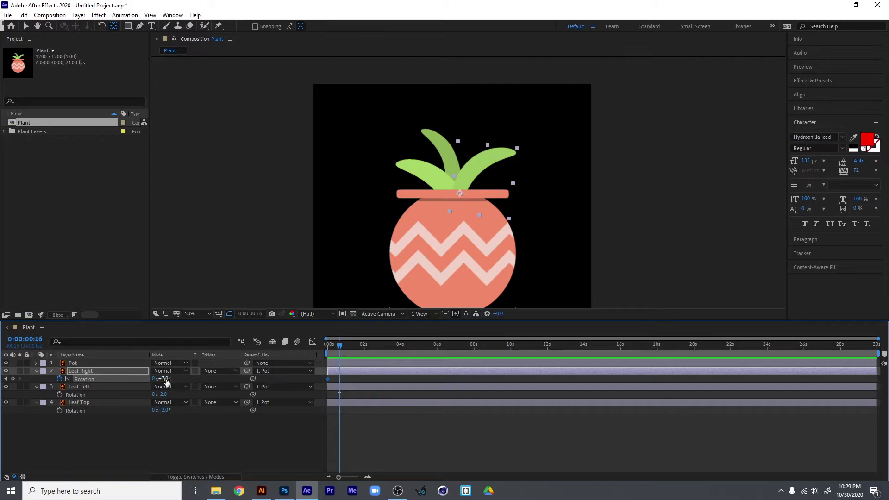
pyautogui.moveTo(162, 380); pyautogui.dragTo(172, 380)
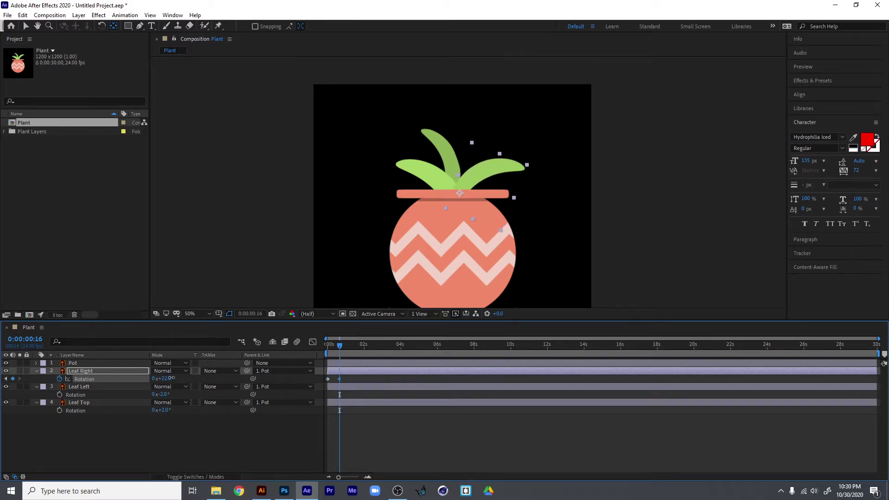
# Keyframe the Rotation of Leaf Left and Leaf Top at 0:00:00:00, then set them to 13° and 16° at 0:00:00:16.
pyautogui.moveTo(344, 355); pyautogui.dragTo(328, 352)
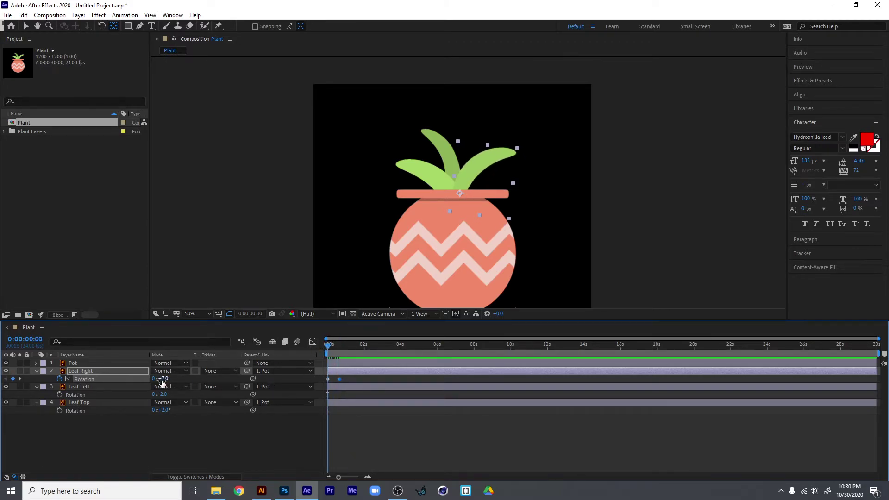
pyautogui.click(60, 395)
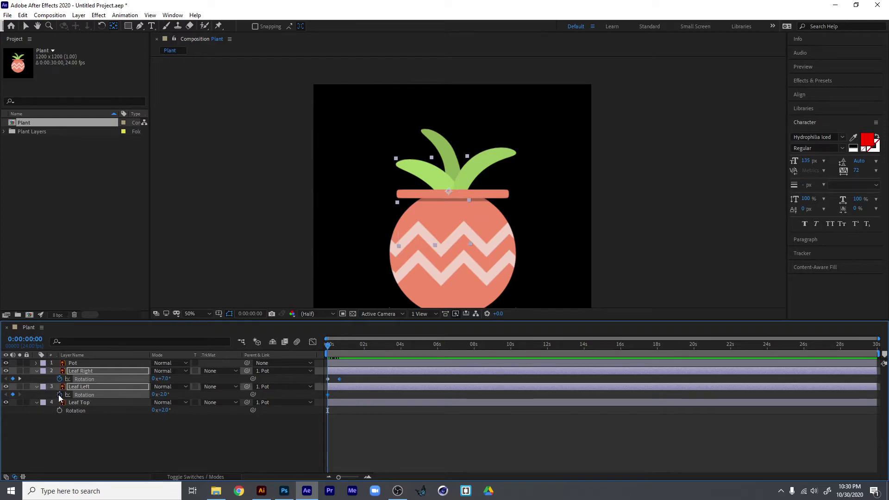
pyautogui.click(59, 411)
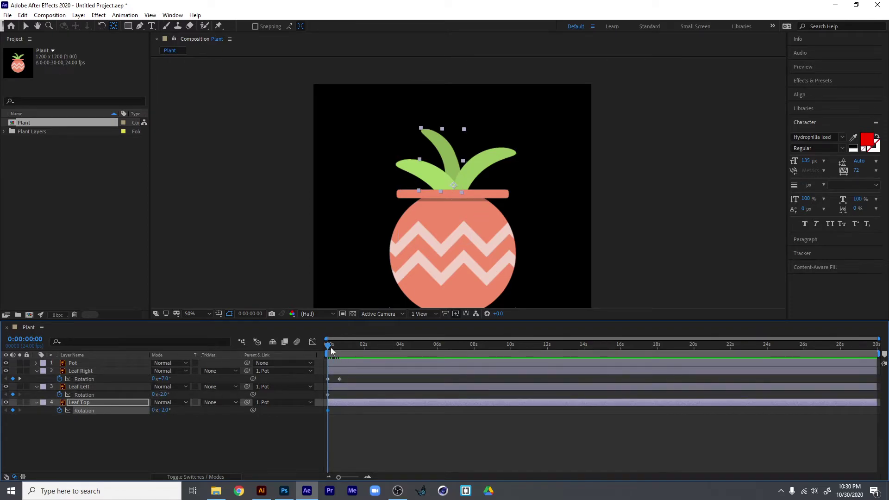
pyautogui.press('k')
pyautogui.moveTo(163, 397); pyautogui.dragTo(176, 411)
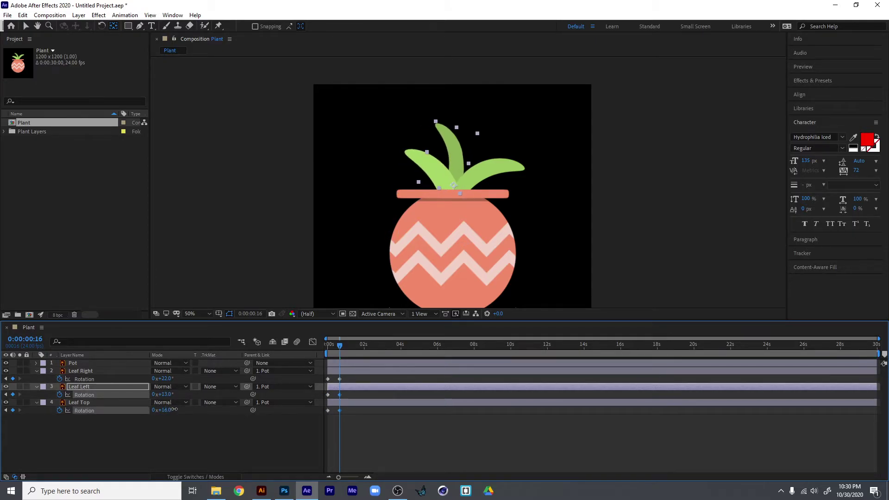
# Set the Rotation of Leaf Top to 2° at 0:00:00:16 and to 28° at 0:00:00:00.
pyautogui.moveTo(337, 347)
pyautogui.mouseDown()
pyautogui.moveTo(321, 347)
pyautogui.moveTo(341, 348)
pyautogui.mouseUp()
pyautogui.click(228, 439)
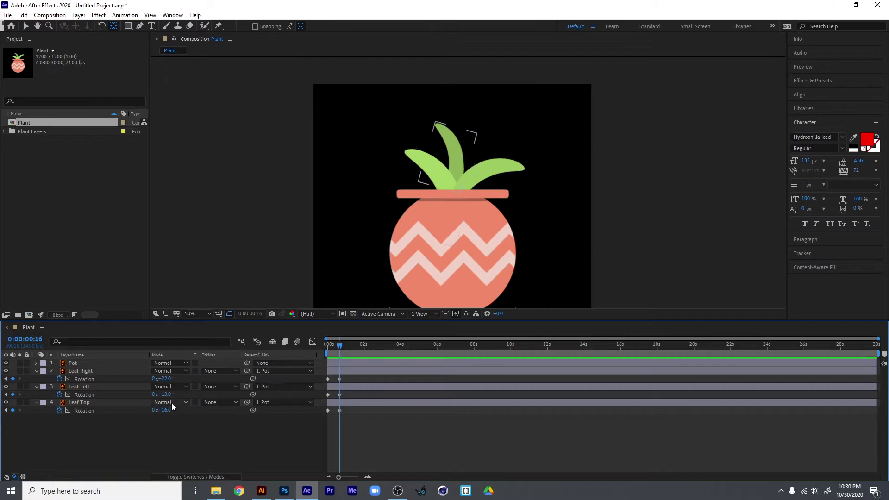
pyautogui.moveTo(165, 410); pyautogui.dragTo(160, 410)
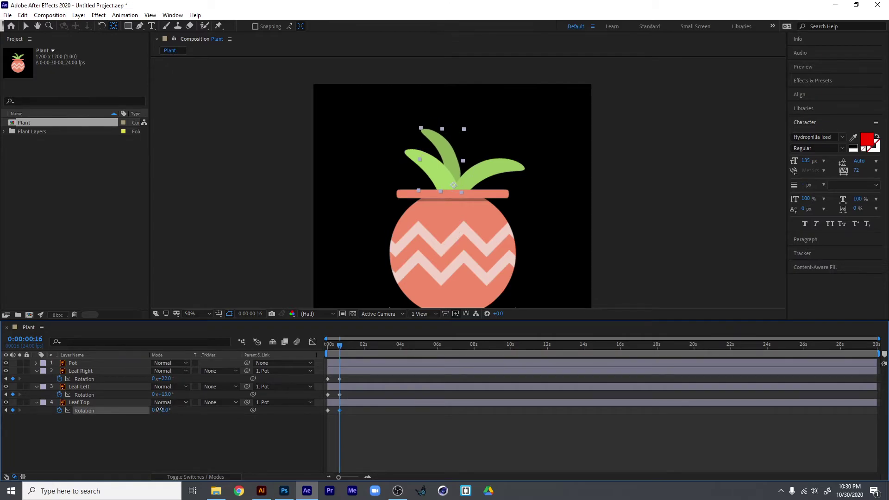
pyautogui.moveTo(339, 348); pyautogui.dragTo(310, 351)
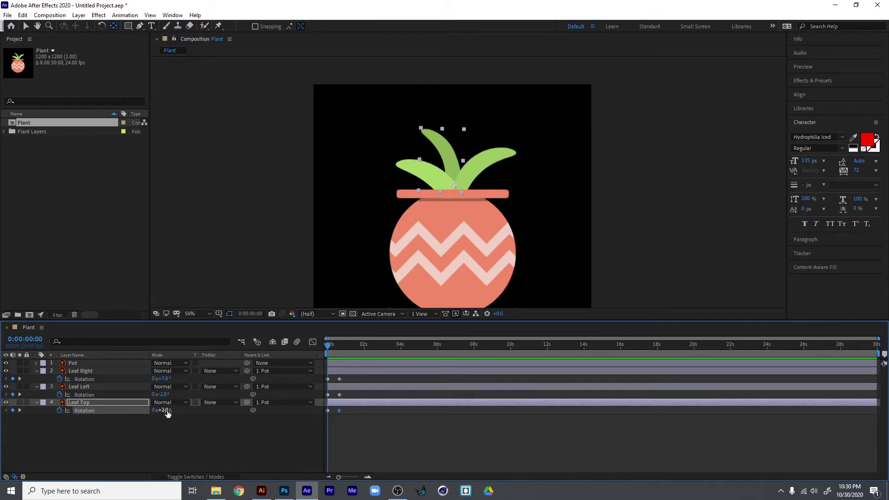
pyautogui.moveTo(162, 410); pyautogui.dragTo(177, 411)
pyautogui.moveTo(335, 350)
pyautogui.mouseDown()
pyautogui.moveTo(346, 352)
pyautogui.moveTo(318, 349)
pyautogui.mouseUp()
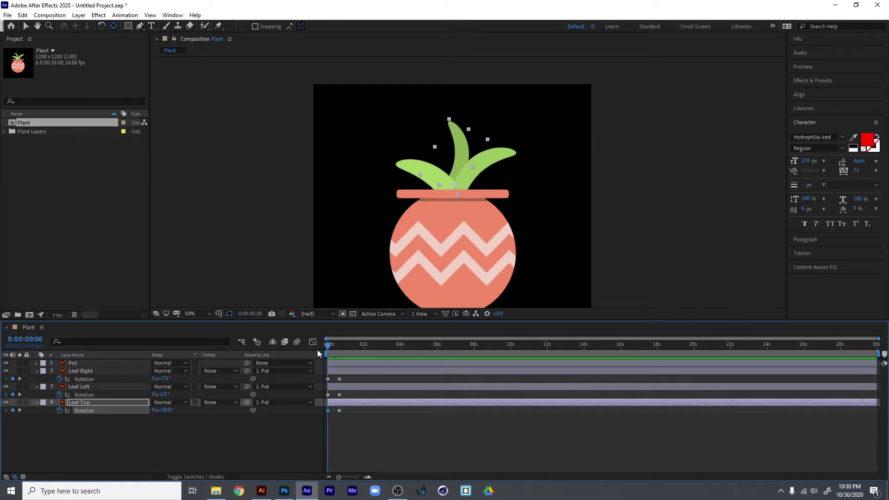
# Show the Pot layer's Position and keyframe it at 0:00:00:00.
pyautogui.press(',')
pyautogui.press(',')
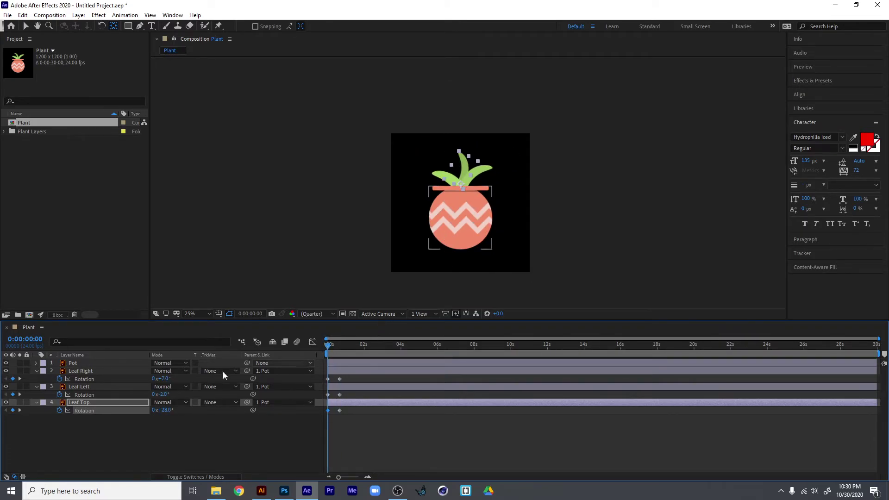
pyautogui.click(91, 365)
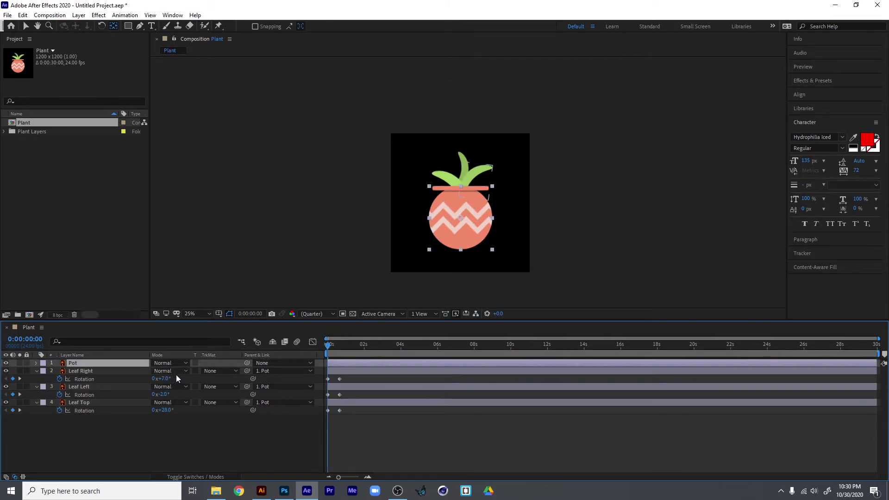
pyautogui.press('p')
pyautogui.click(59, 371)
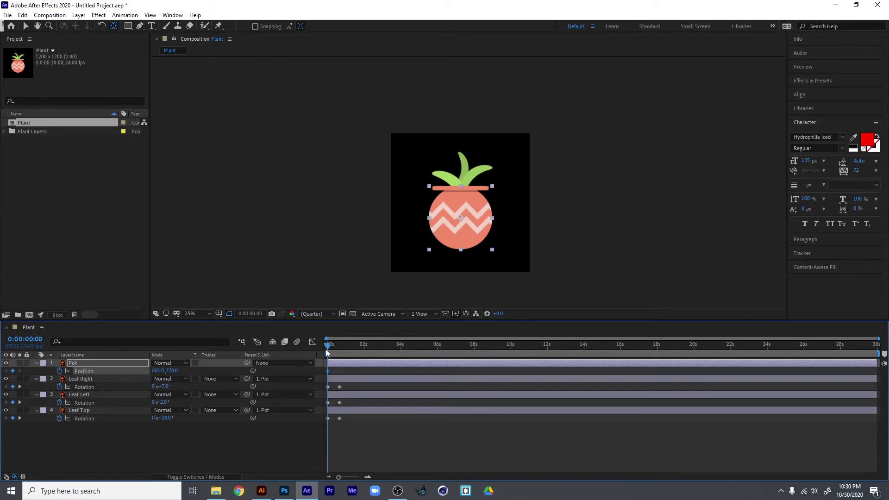
# Move the pot horizontally toward the composition's right edge at 0:00:01:22 and preview the motion from the start.
pyautogui.moveTo(330, 350); pyautogui.dragTo(366, 350)
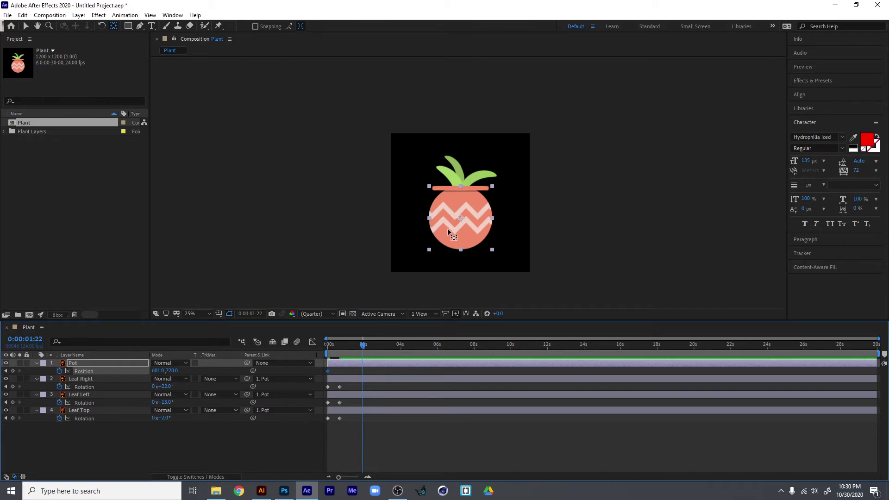
pyautogui.press('v')
pyautogui.moveTo(462, 235); pyautogui.dragTo(494, 233)
pyautogui.moveTo(364, 349); pyautogui.dragTo(318, 348)
pyautogui.press('space')
pyautogui.click(339, 347)
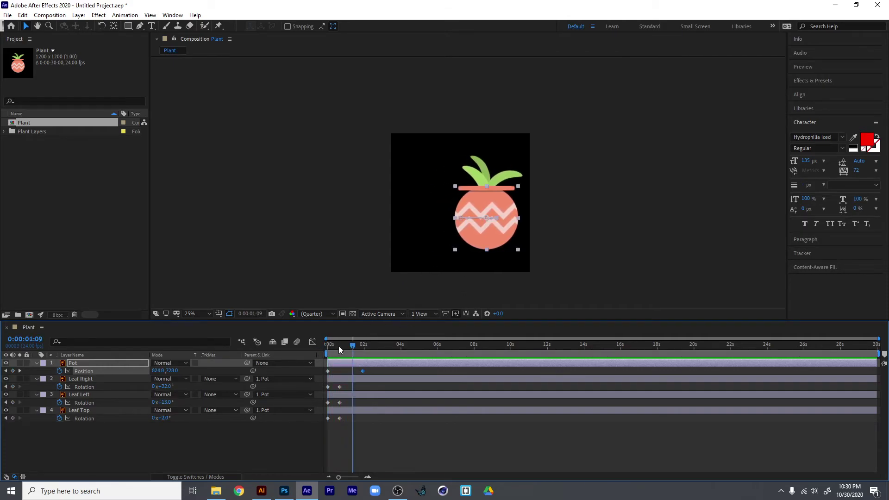
pyautogui.click(330, 348)
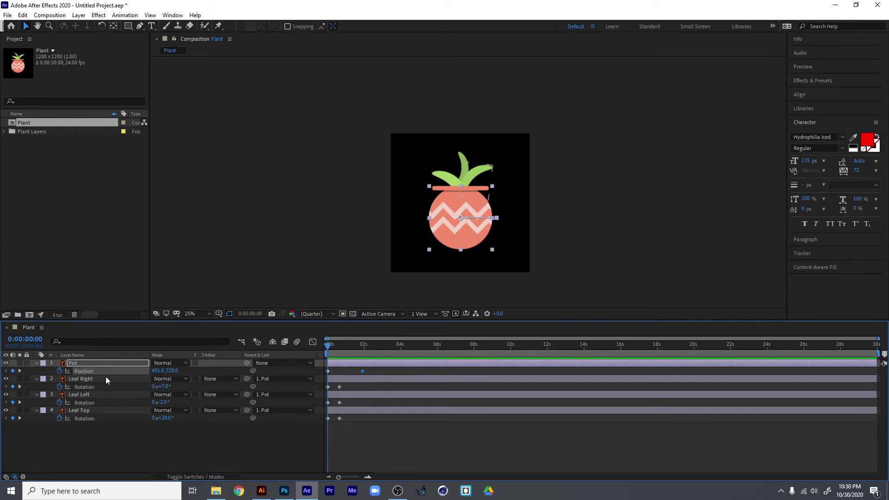
# Add the expression loopOut("pingpong") to the Rotation of Leaf Right.
pyautogui.keyDown('alt'); pyautogui.click(60, 387); pyautogui.keyUp('alt')
pyautogui.write('loopOut')
pyautogui.press('Return')
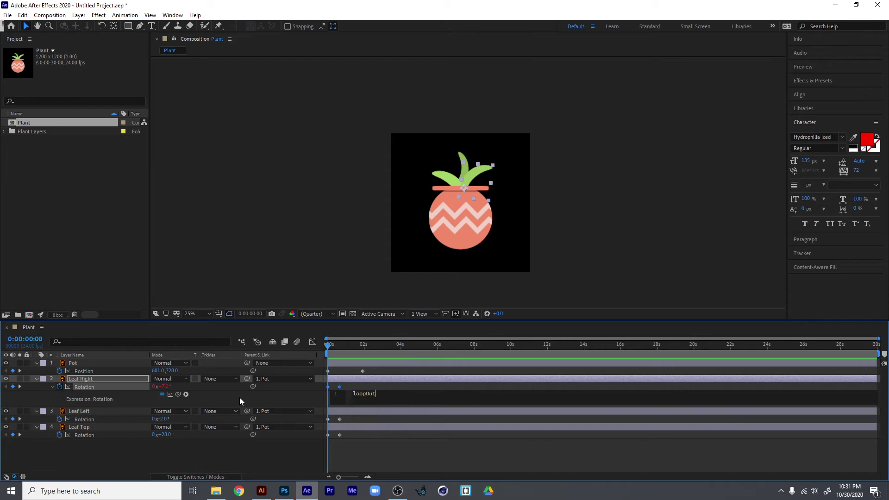
pyautogui.write('"')
pyautogui.press('Down')
pyautogui.press('Down')
pyautogui.press('Down')
pyautogui.press('Return')
pyautogui.click(261, 445)
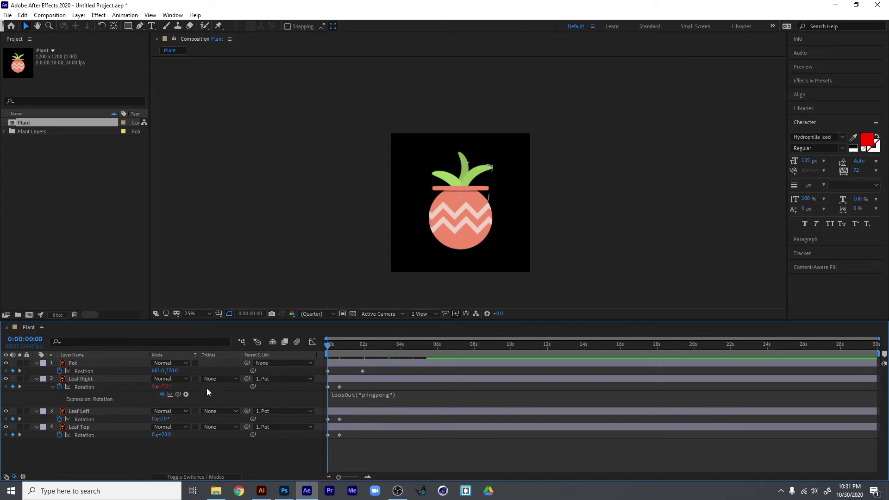
# Copy only the expression from Leaf Right's Rotation and paste it onto the Rotation of Leaf Left and Leaf Top.
pyautogui.rightClick(87, 397)
pyautogui.click(84, 389)
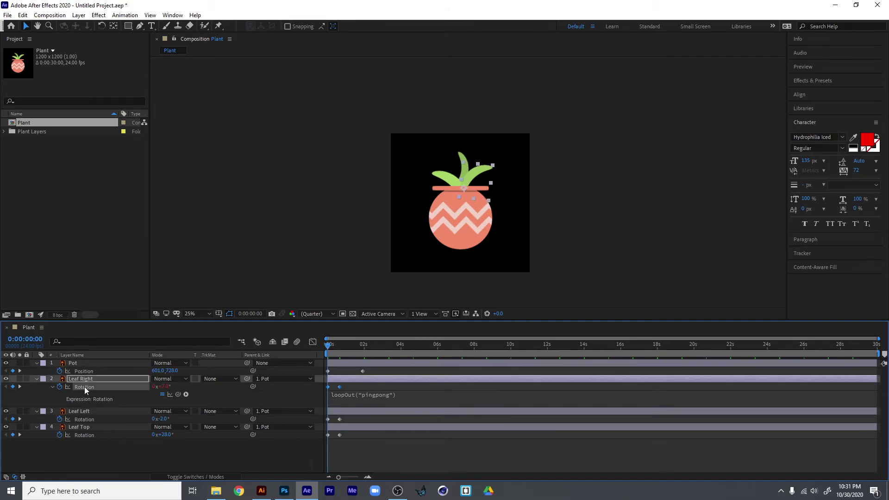
pyautogui.rightClick(85, 390)
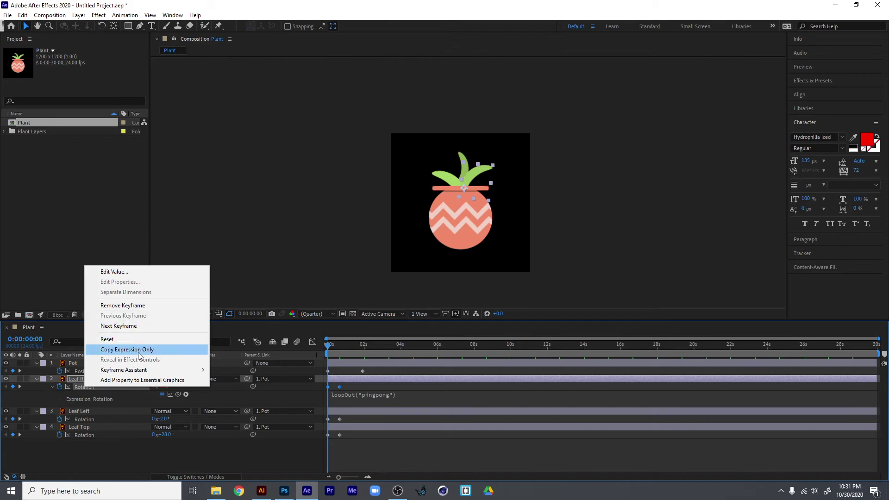
pyautogui.click(138, 352)
pyautogui.click(90, 418)
pyautogui.click(22, 15)
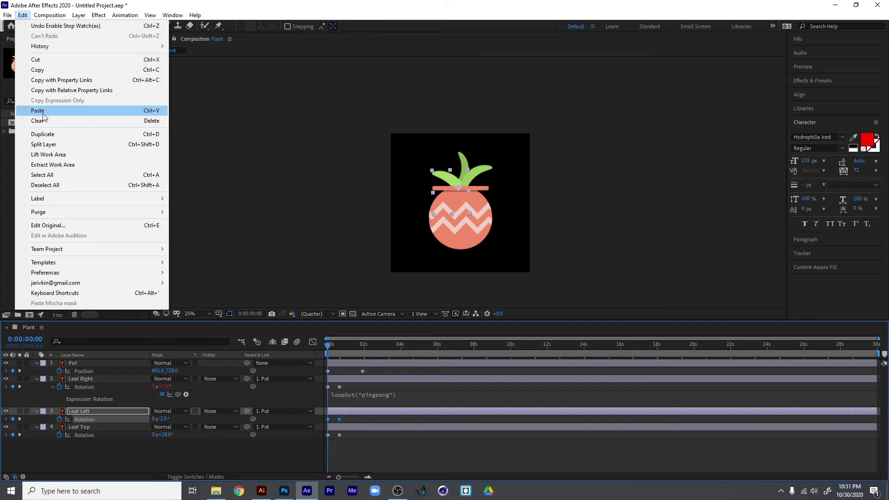
pyautogui.click(39, 111)
pyautogui.click(87, 437)
pyautogui.click(22, 15)
pyautogui.click(40, 112)
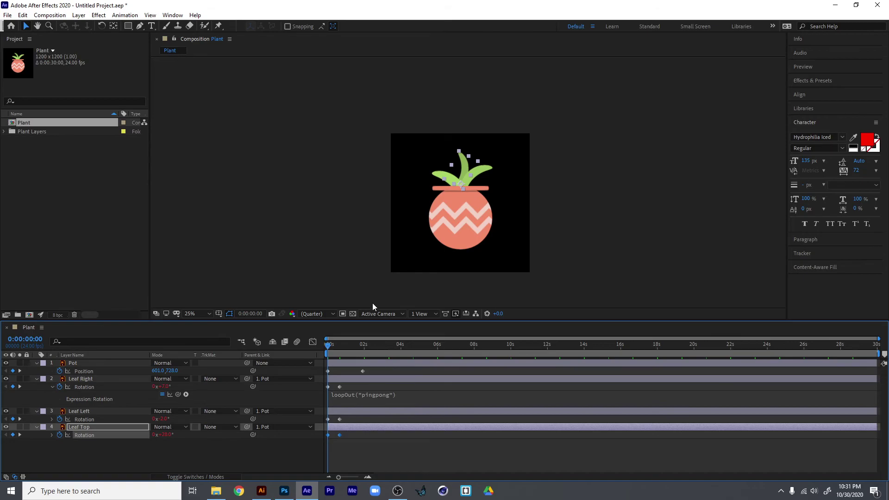
# Reveal the Rotation expressions of Leaf Left and Leaf Top and preview the looping animation.
pyautogui.click(52, 419)
pyautogui.click(52, 443)
pyautogui.press('space')
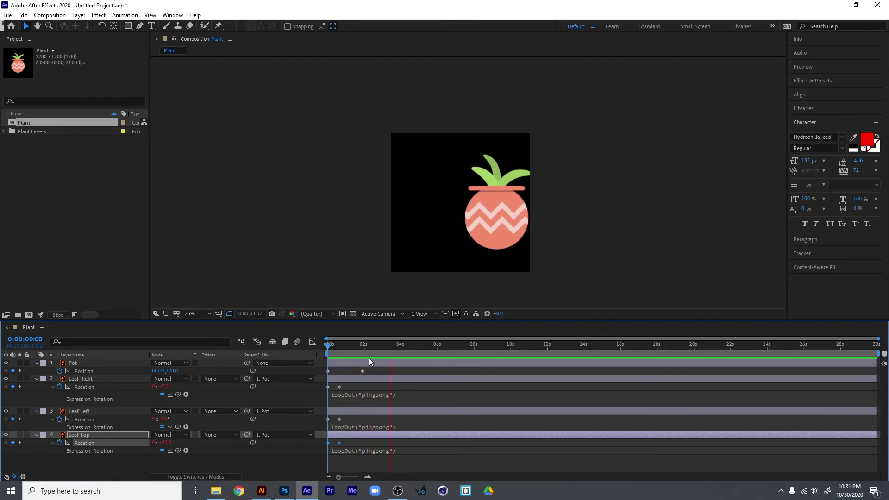
# Move the Pot's second Position keyframe to about 7.5 seconds and preview the slower movement.
pyautogui.moveTo(365, 368); pyautogui.dragTo(468, 370)
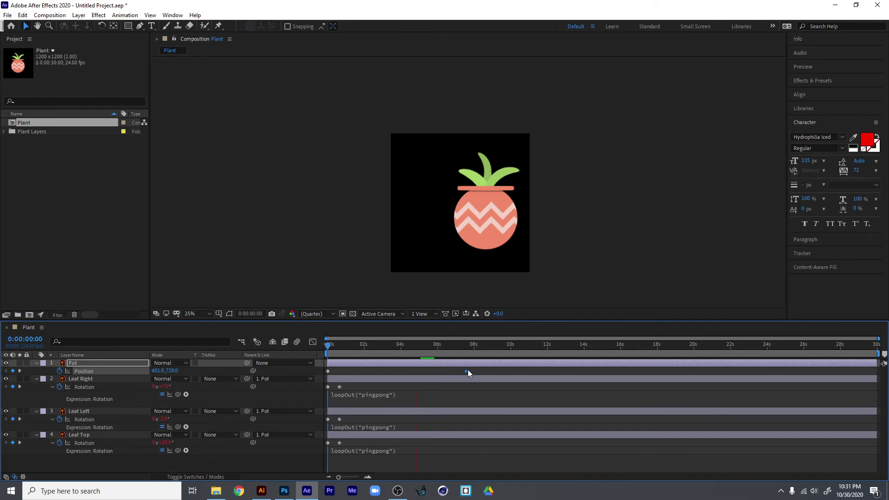
pyautogui.press('space')
pyautogui.press('space')
# Set the Pot's horizontal Position to 79 at 0:00:00:00 and play the animation.
pyautogui.moveTo(168, 370); pyautogui.dragTo(2, 384)
pyautogui.moveTo(158, 370); pyautogui.dragTo(60, 335)
pyautogui.press('space')
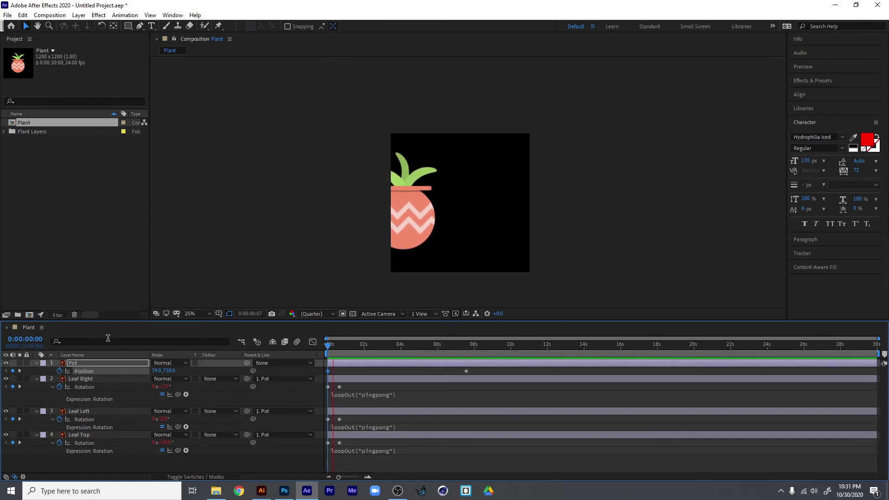